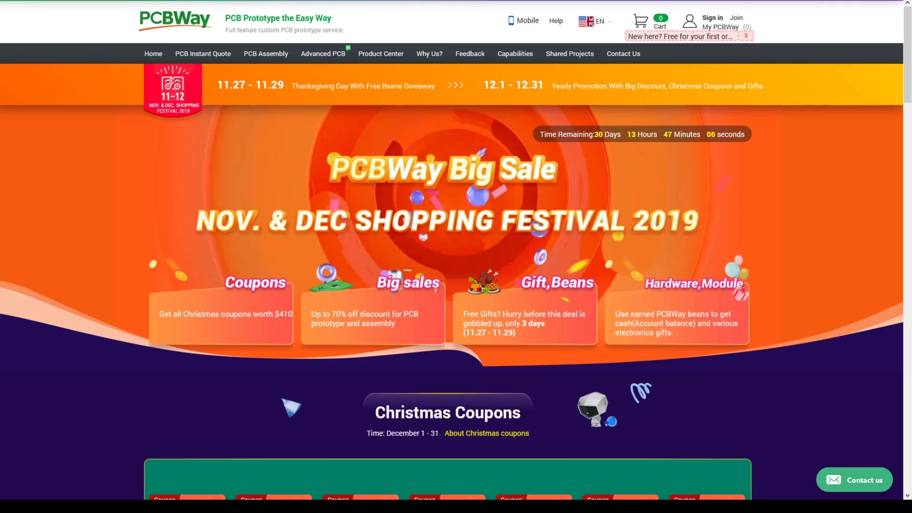
# - Look through the PCBWay shopping festival page, including the Christmas coupons and the PCB and assembly offers
pyautogui.scroll(-5, 456, 250)
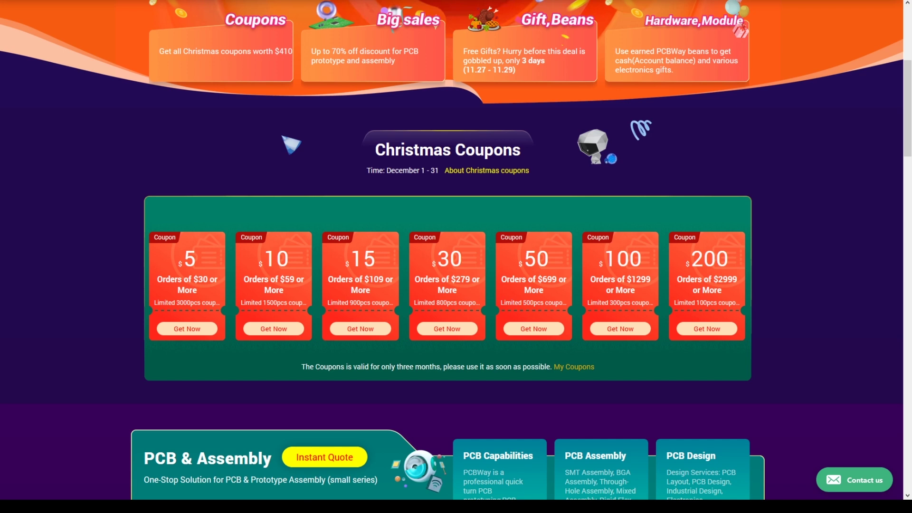
pyautogui.scroll(-7, 456, 250)
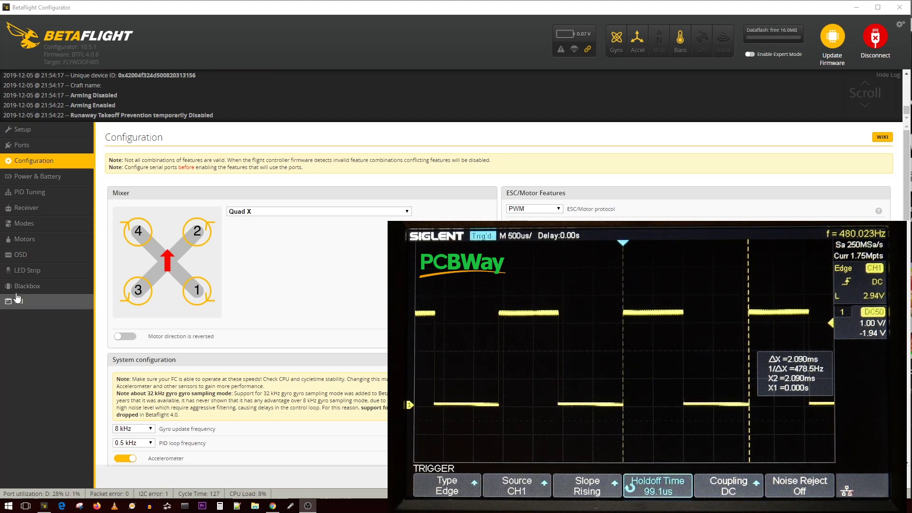
# - Switch to Betaflight Configurator's motor test and try motor 1's throttle slider with the PWM protocol
pyautogui.click(62, 240)
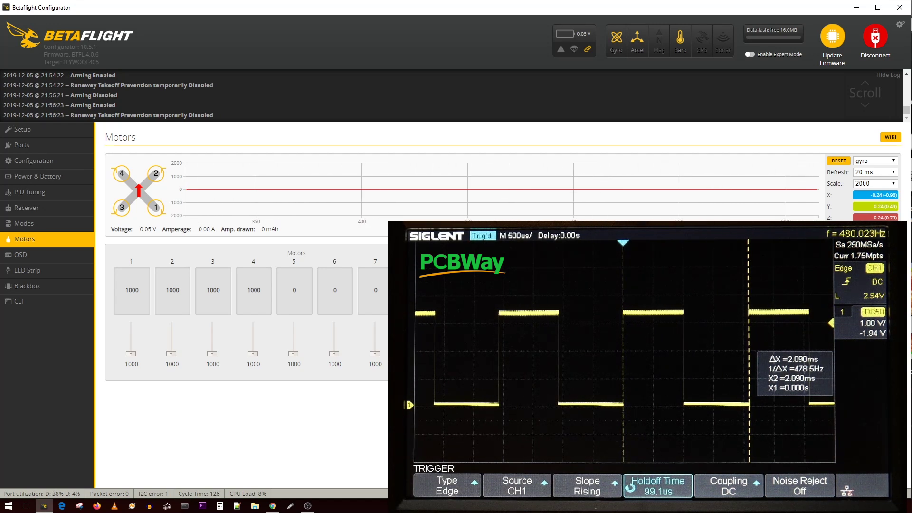
pyautogui.moveTo(133, 354); pyautogui.dragTo(145, 377)
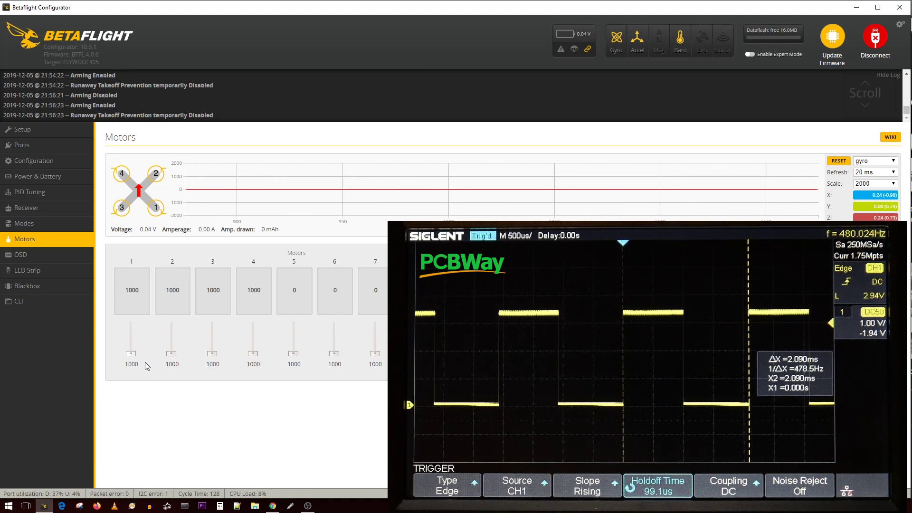
pyautogui.moveTo(144, 346); pyautogui.dragTo(166, 401)
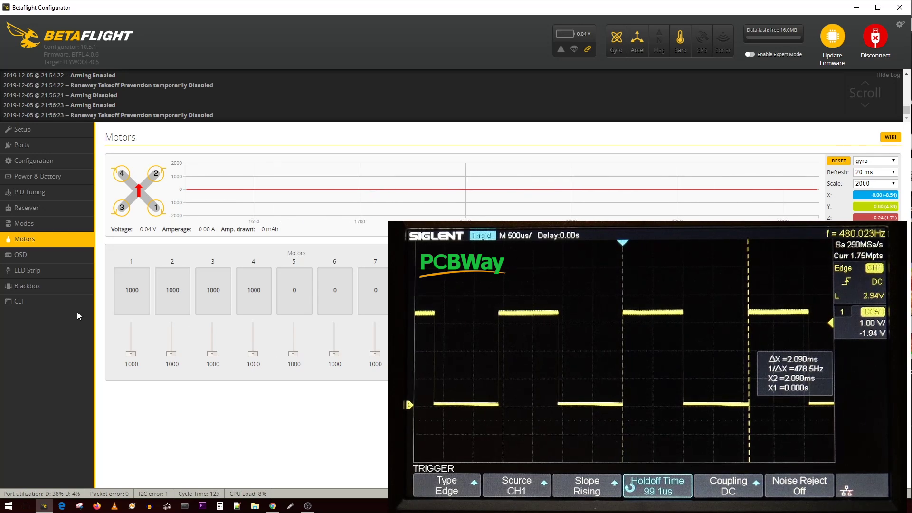
# - Examine the ESC/motor protocol and the available PID loop frequency options in the board configuration without changing them
pyautogui.click(52, 166)
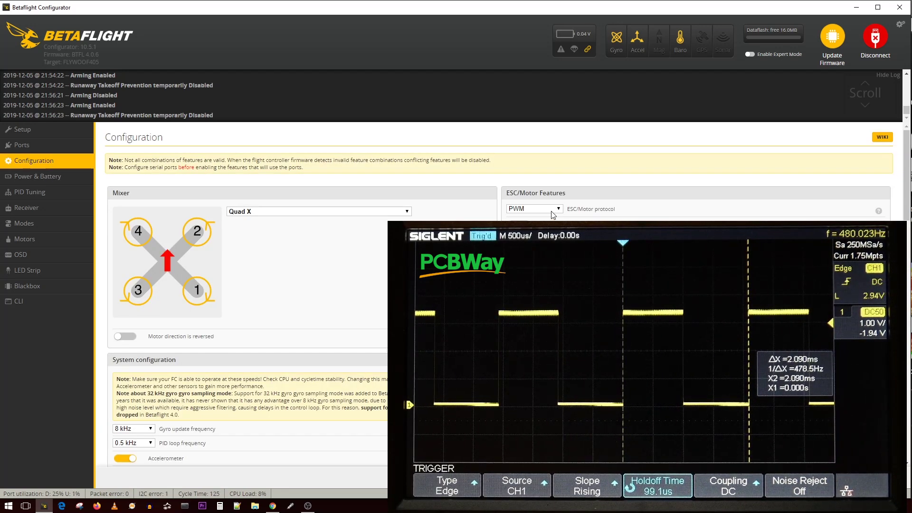
pyautogui.scroll(-2, 185, 335)
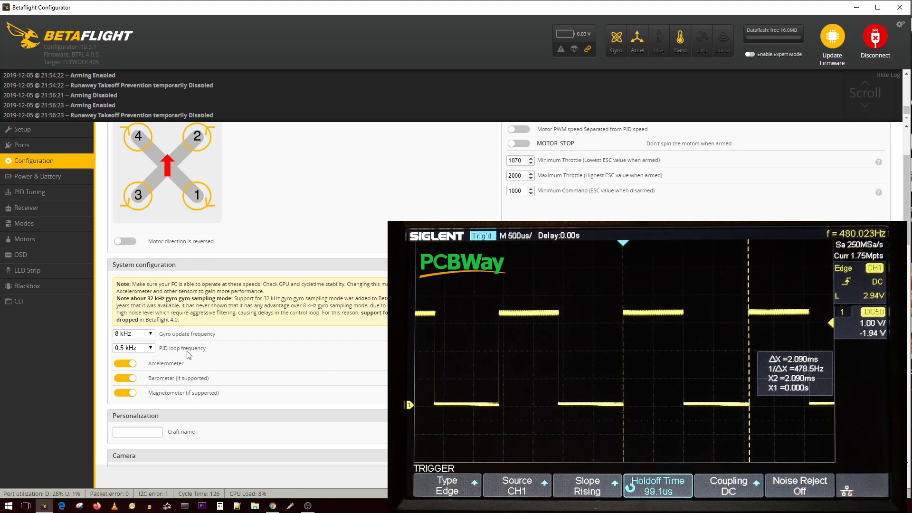
pyautogui.scroll(2, 203, 355)
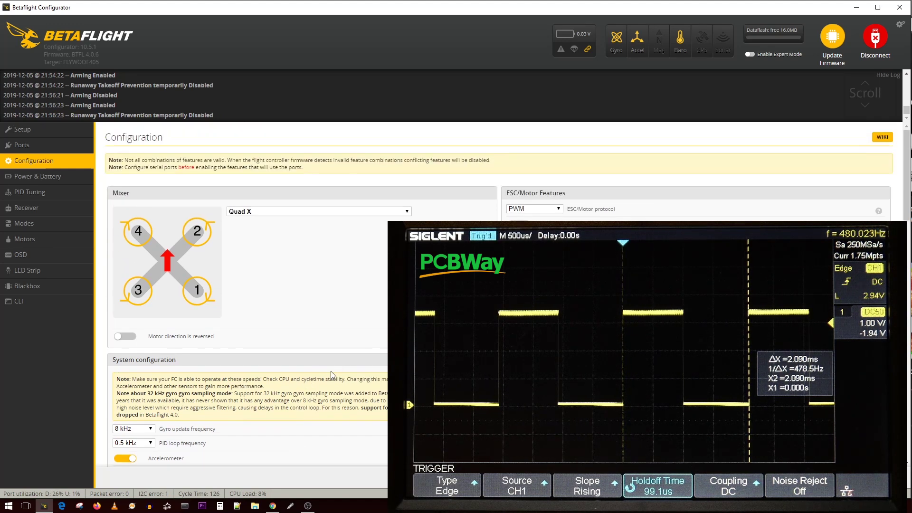
pyautogui.scroll(-2, 384, 370)
pyautogui.click(150, 349)
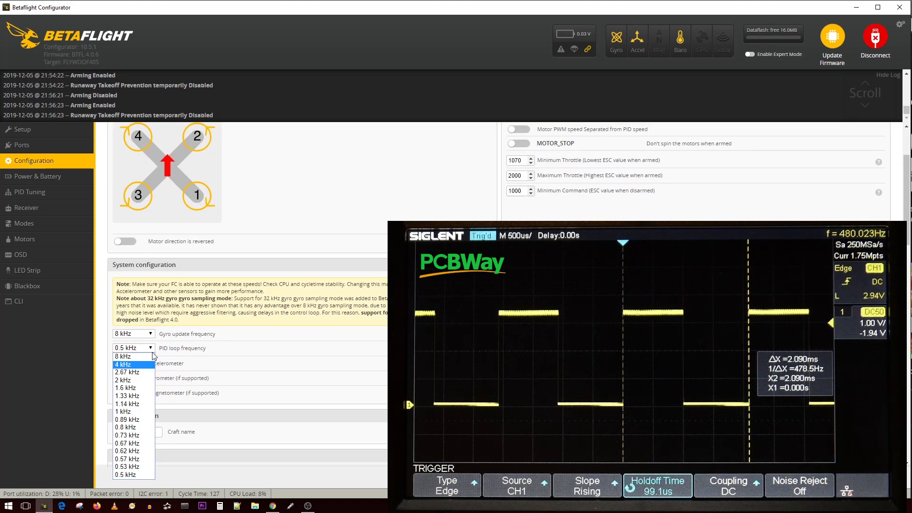
pyautogui.click(283, 366)
pyautogui.scroll(2, 546, 213)
# - Set the ESC/motor protocol to DSHOT150, save and reboot, then reconnect to the board and show the motor outputs
pyautogui.click(545, 209)
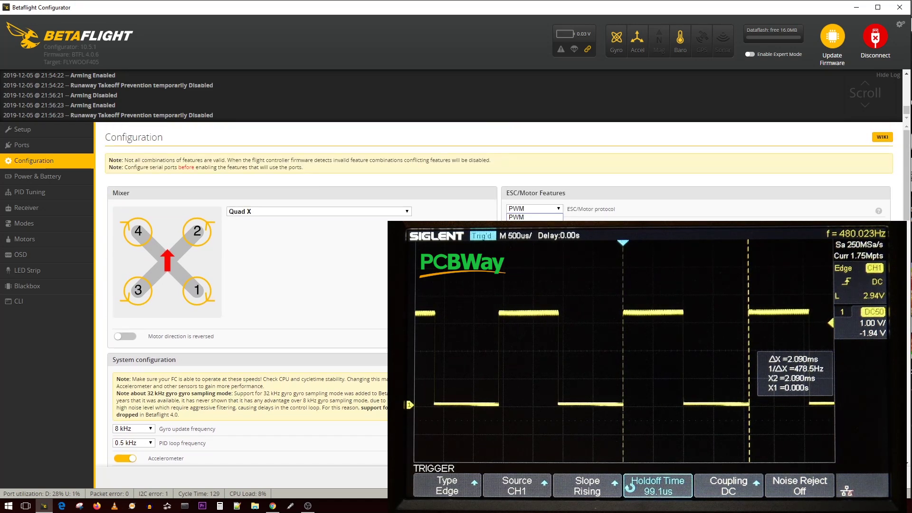
pyautogui.click(532, 260)
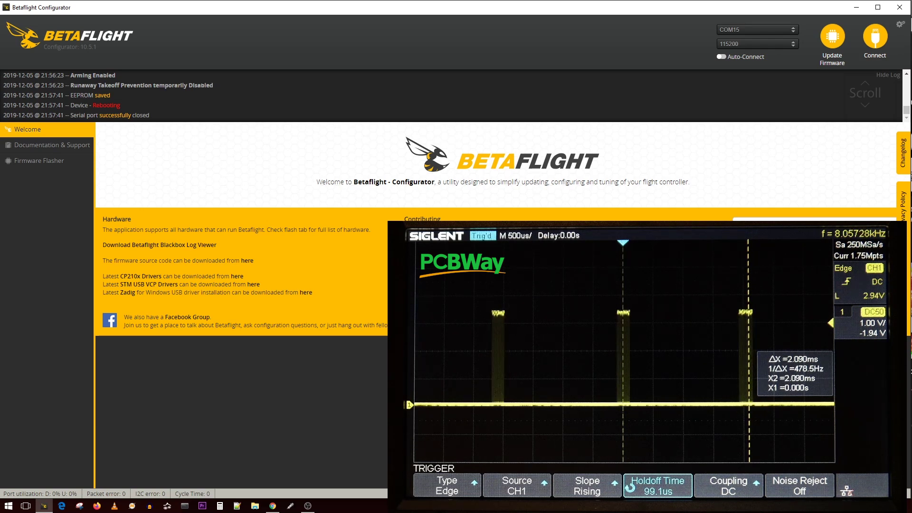
pyautogui.click(861, 49)
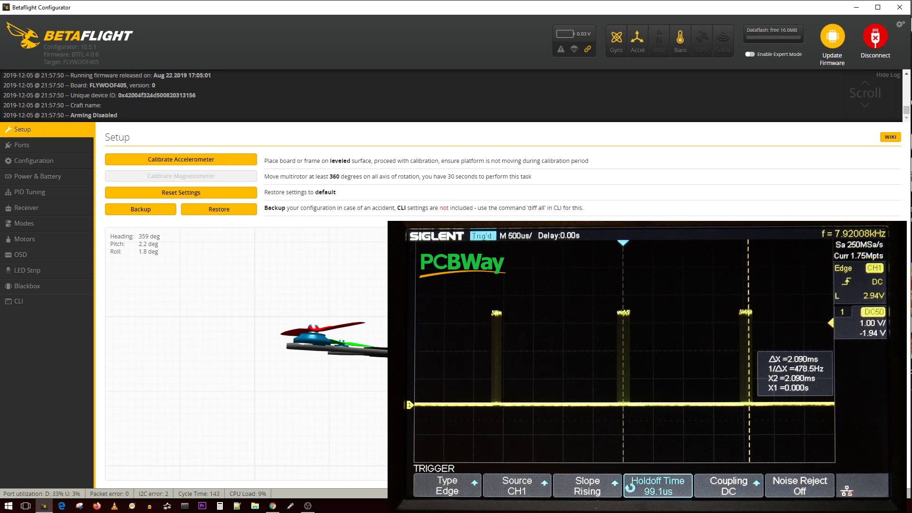
pyautogui.click(55, 240)
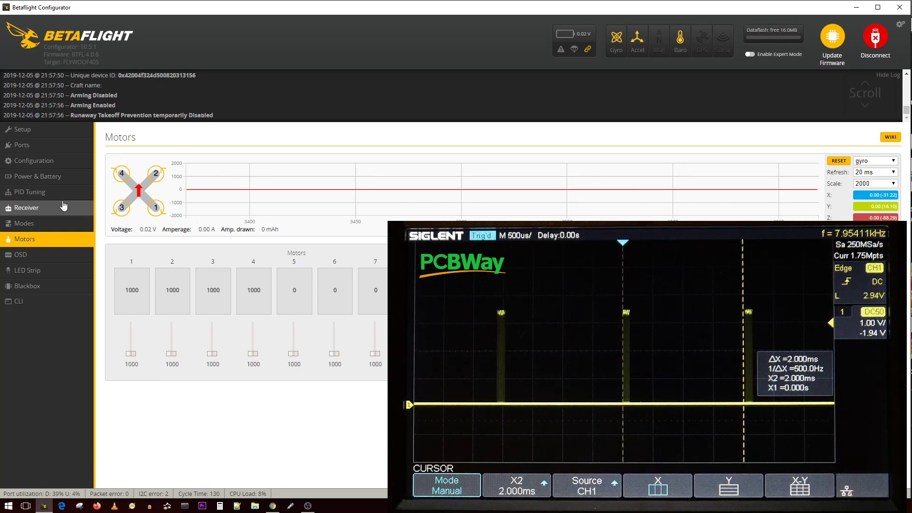
# - Set the PID loop frequency to 4 kHz, save and reboot the flight controller, and reconnect to it
pyautogui.click(45, 159)
pyautogui.scroll(-3, 295, 306)
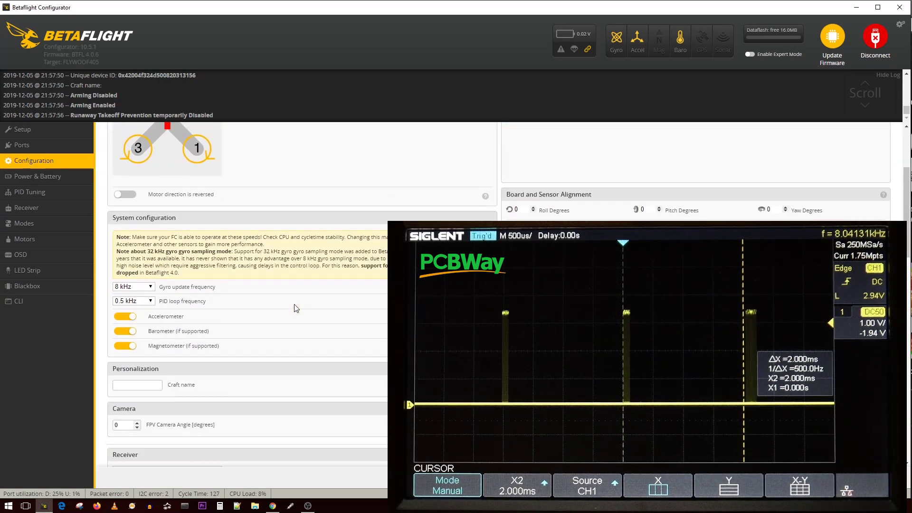
pyautogui.click(150, 305)
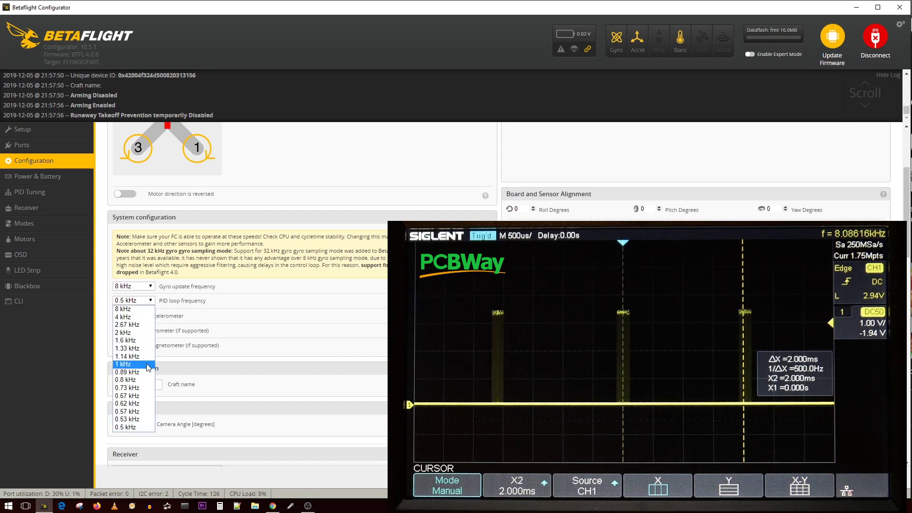
pyautogui.click(142, 317)
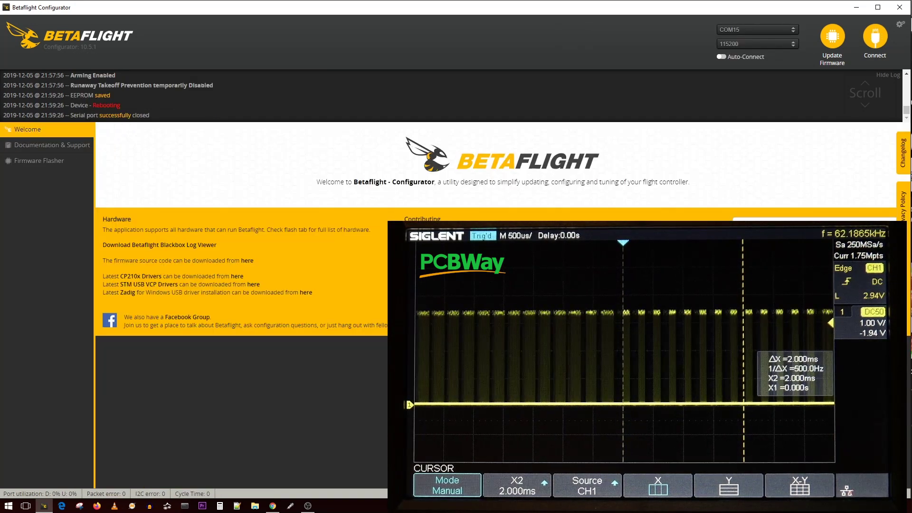
pyautogui.click(874, 38)
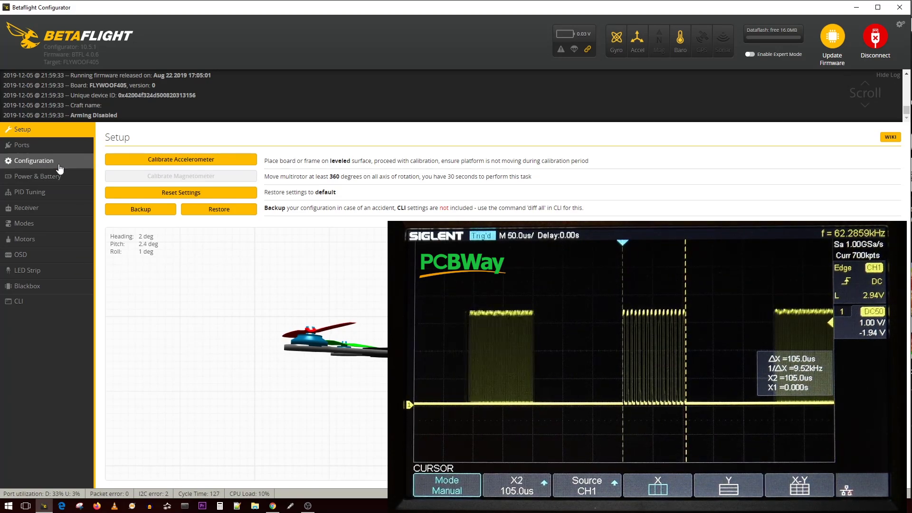
# - Set the ESC/motor protocol to DSHOT300, save and reboot the flight controller, and reconnect to it
pyautogui.click(86, 161)
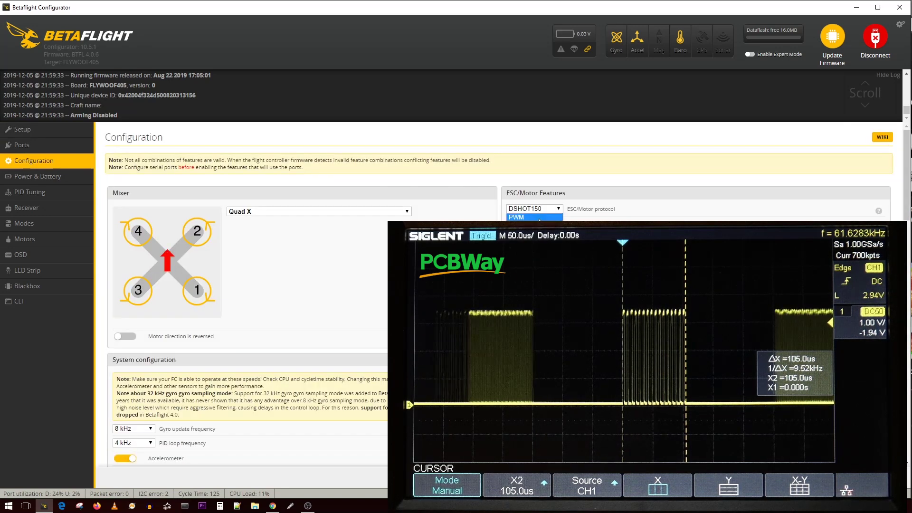
pyautogui.click(522, 265)
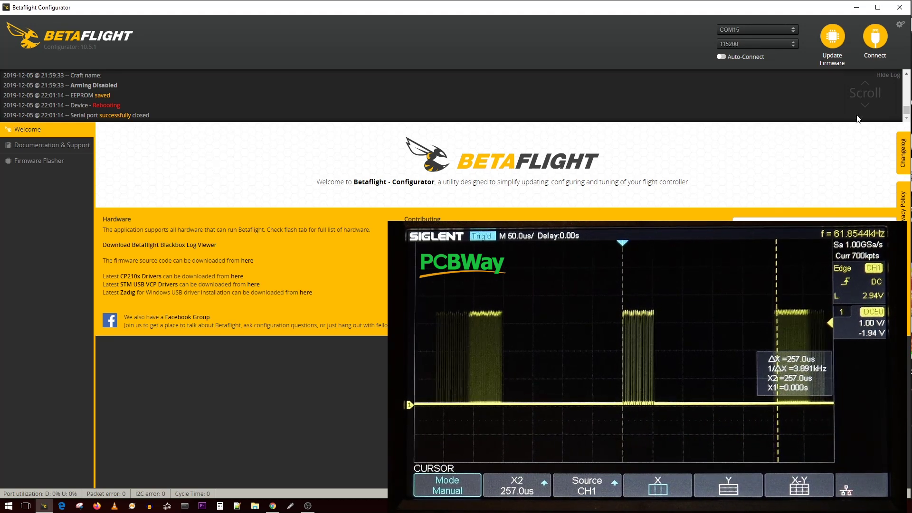
pyautogui.click(876, 45)
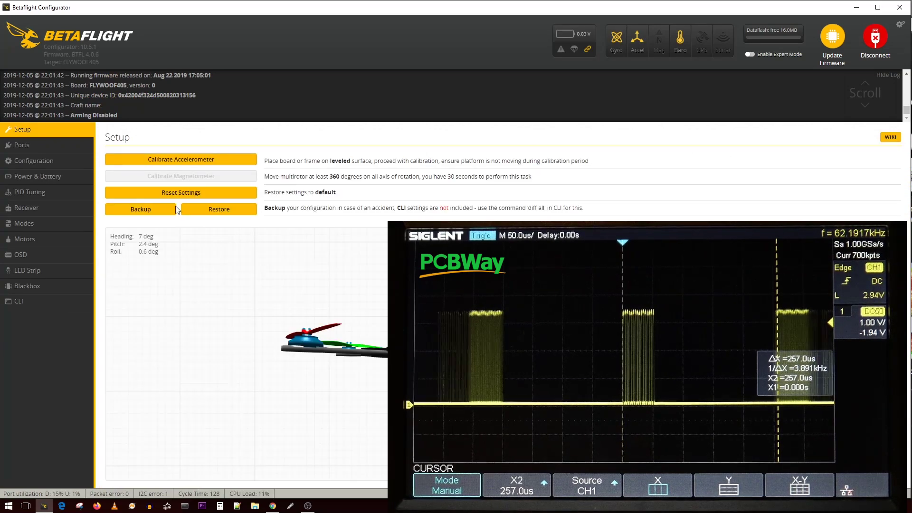
# - Set the PID loop frequency to 8 kHz in the system configuration and save it to the flight controller
pyautogui.click(51, 161)
pyautogui.scroll(-5, 341, 312)
pyautogui.click(133, 205)
pyautogui.click(128, 213)
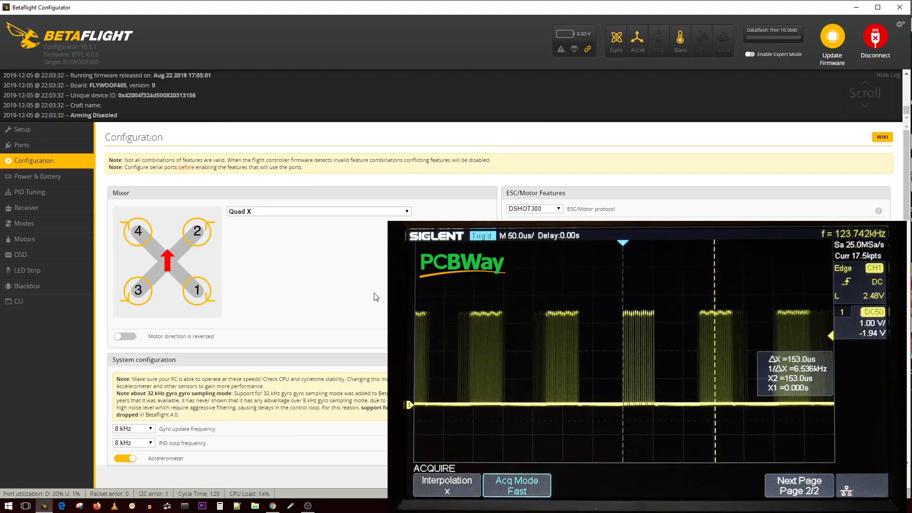
# - Check the PID loop frequency, then change the ESC/motor protocol to the next faster DSHOT mode and save with a reboot
pyautogui.scroll(-3, 375, 302)
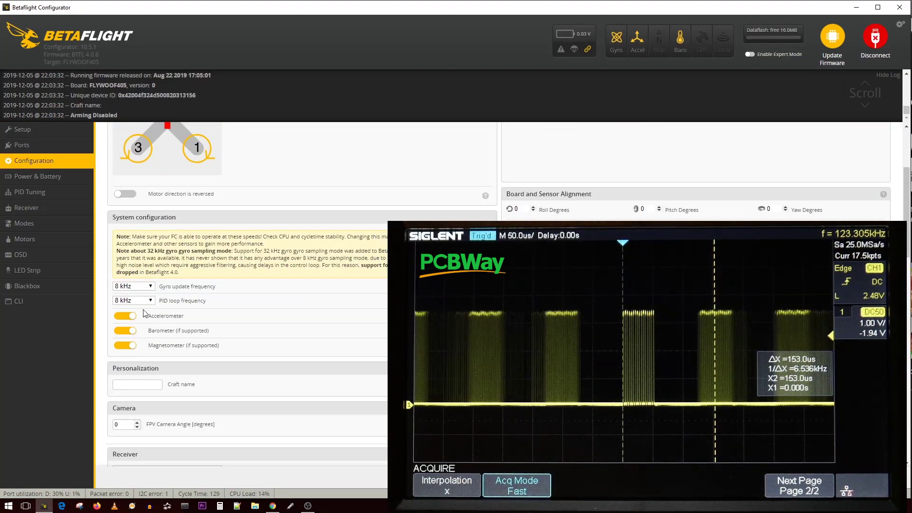
pyautogui.scroll(3, 322, 312)
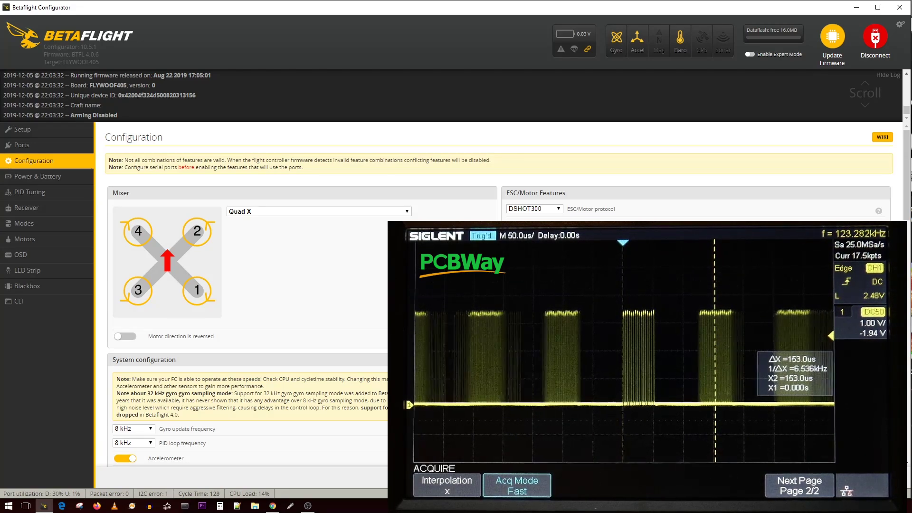
pyautogui.click(535, 208)
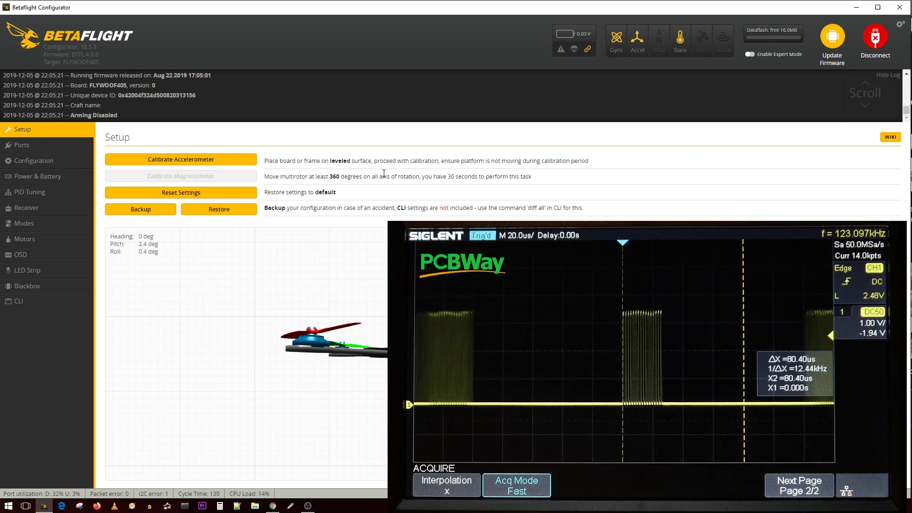
# - Set the ESC/motor protocol to DSHOT1200, save and reboot the flight controller, and reconnect to it
pyautogui.click(65, 164)
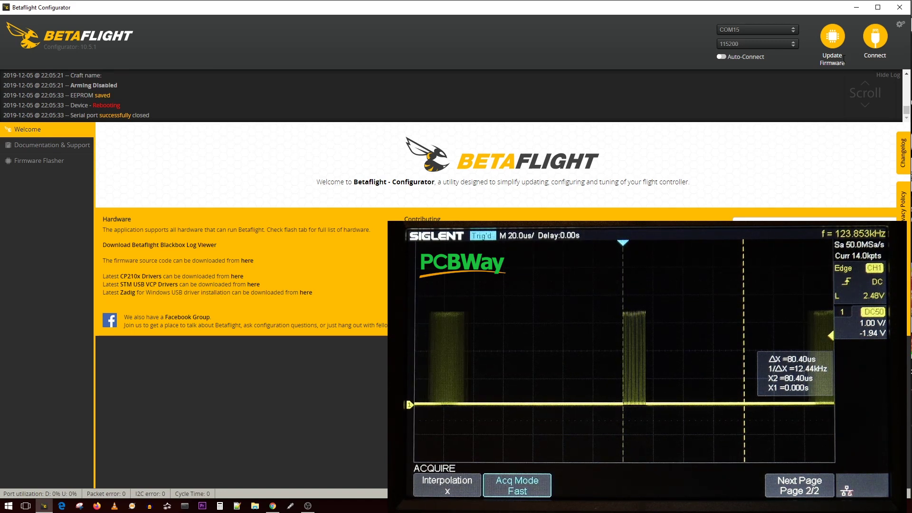
pyautogui.click(878, 43)
pyautogui.click(878, 43)
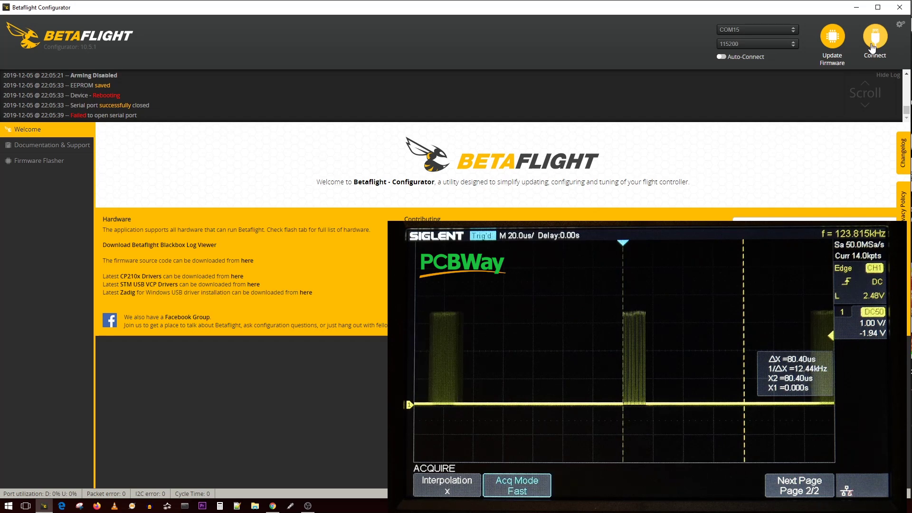
# - Set the ESC/motor protocol to PROSHOT1000, save and reboot the flight controller, and reconnect to it
pyautogui.click(30, 161)
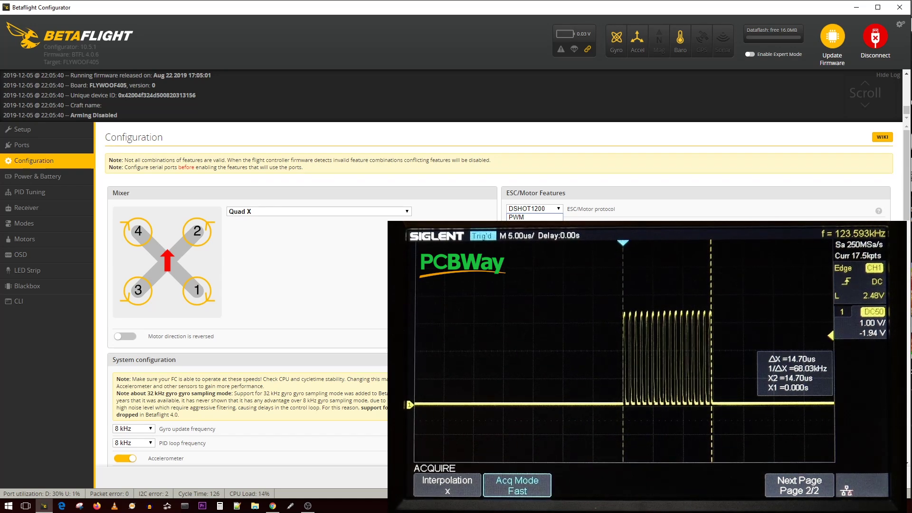
pyautogui.click(527, 291)
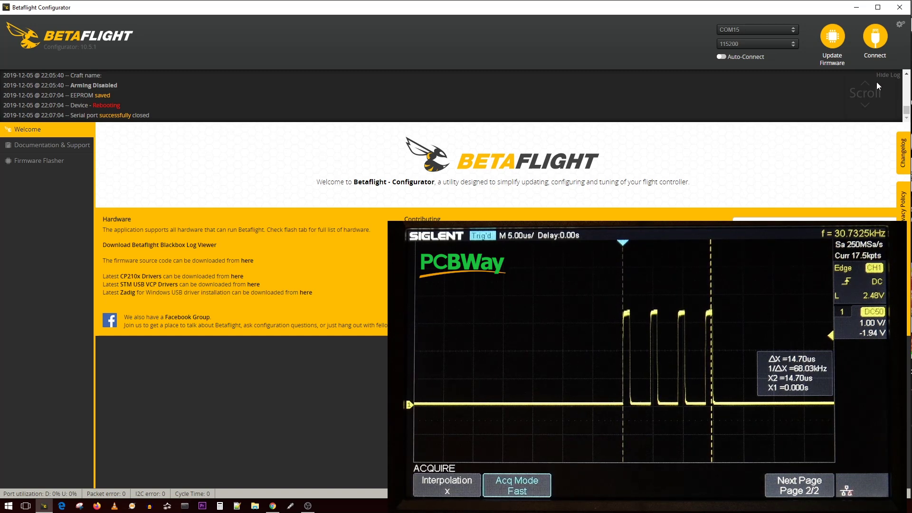
pyautogui.click(865, 45)
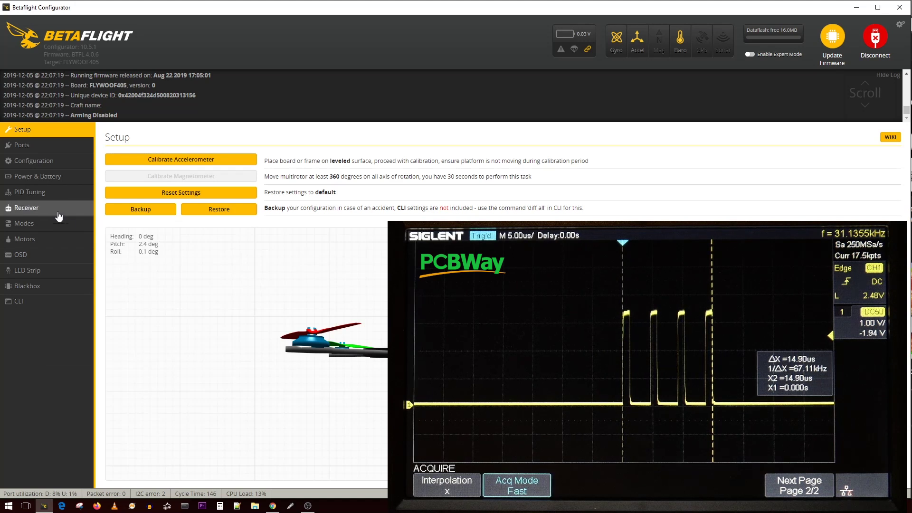
# - Test all four motor outputs by raising the master throttle to about 1089 and returning it to 1000
pyautogui.click(66, 242)
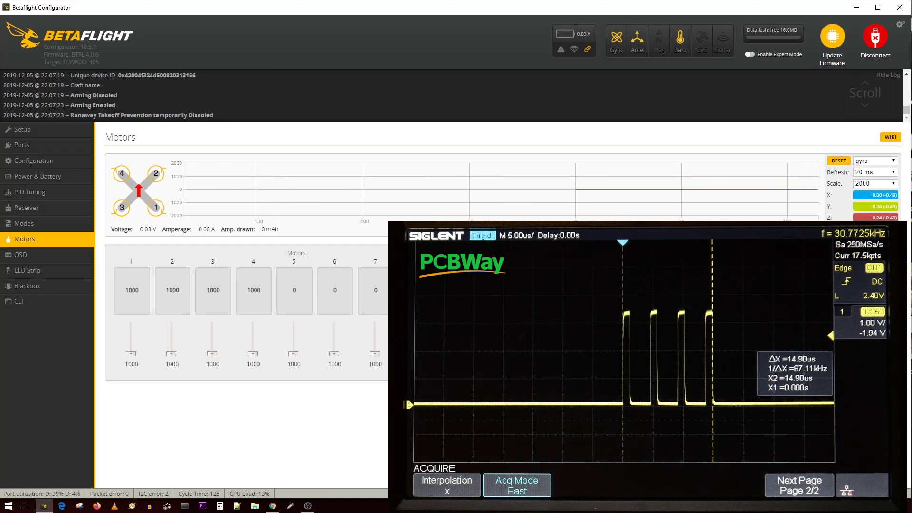
pyautogui.moveTo(457, 354)
pyautogui.mouseDown()
pyautogui.moveTo(456, 324)
pyautogui.moveTo(457, 353)
pyautogui.mouseUp()
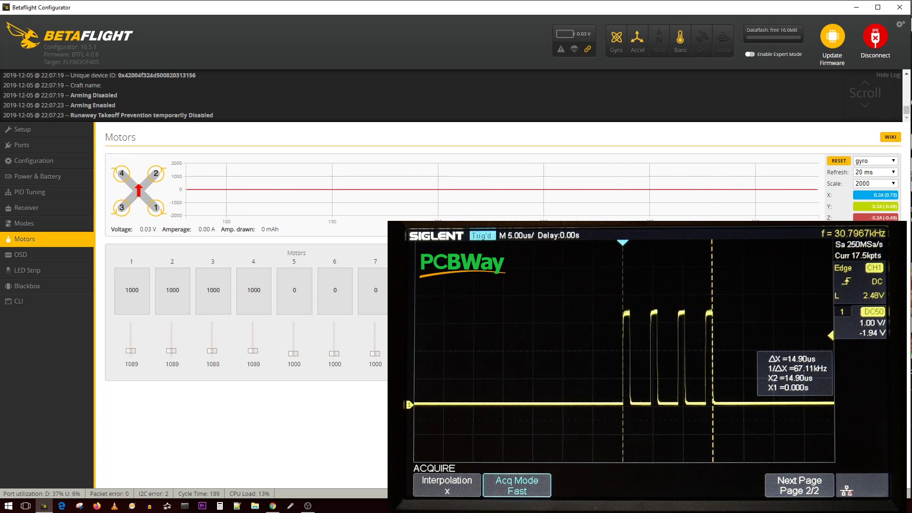
pyautogui.moveTo(456, 353)
pyautogui.mouseDown()
pyautogui.moveTo(456, 324)
pyautogui.moveTo(456, 353)
pyautogui.mouseUp()
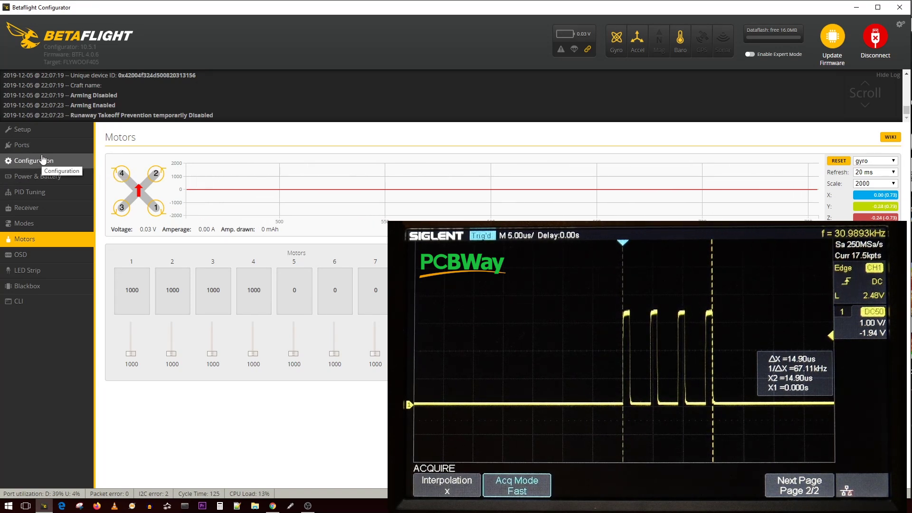
# - Examine the configuration's ESC/motor protocol, loop frequencies, receiver settings and other enabled features
pyautogui.click(72, 161)
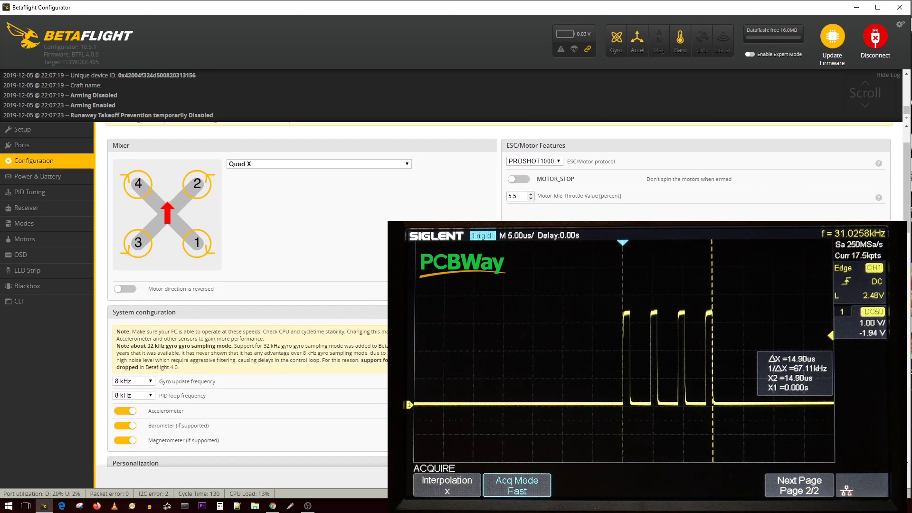
pyautogui.scroll(-4, 188, 209)
pyautogui.scroll(-6, 188, 209)
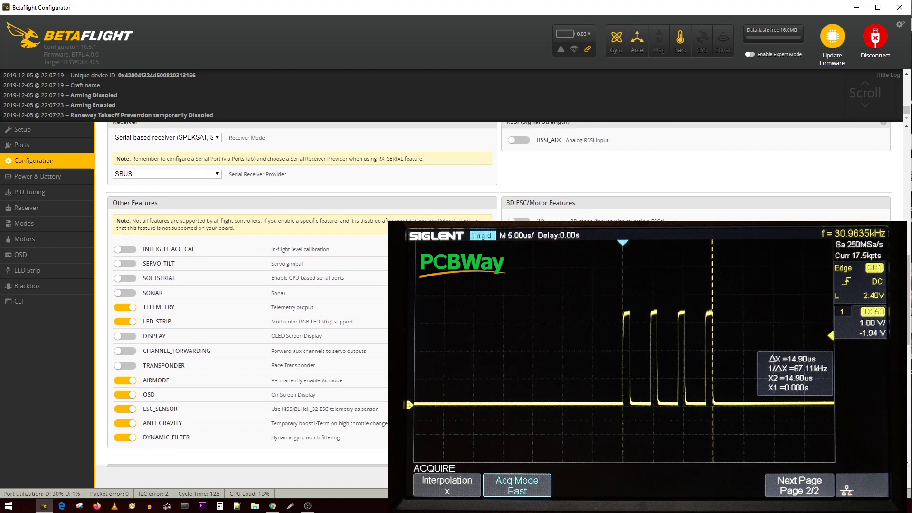
pyautogui.scroll(10, 247, 294)
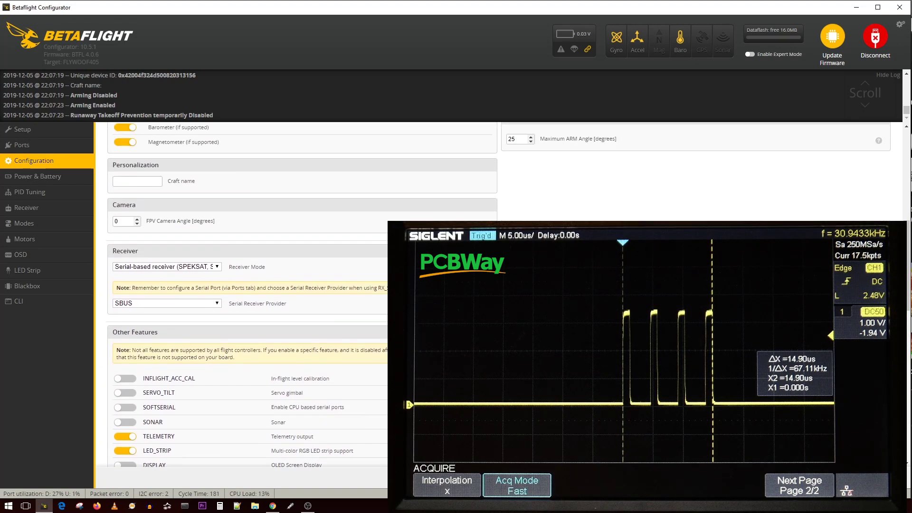